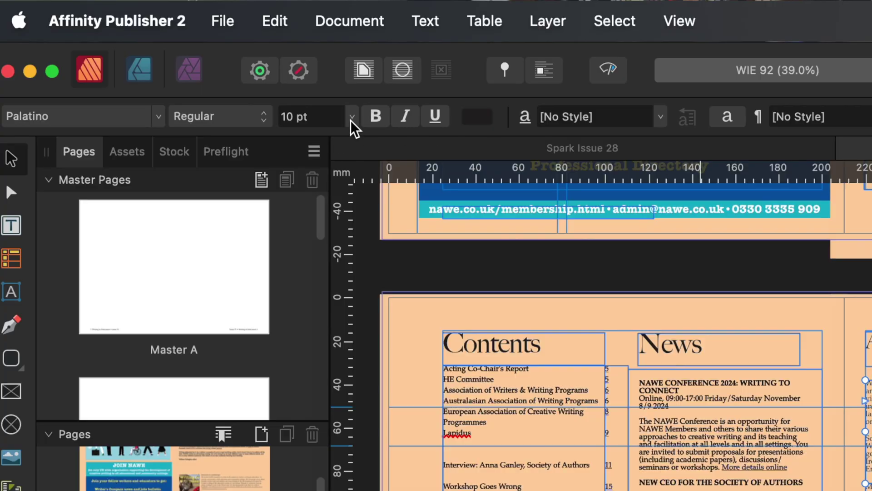
Step: Examine the available font sizes and font families for the selected text, then the paragraph settings and layers
{"action": "left_click", "coordinate": [352, 117]}
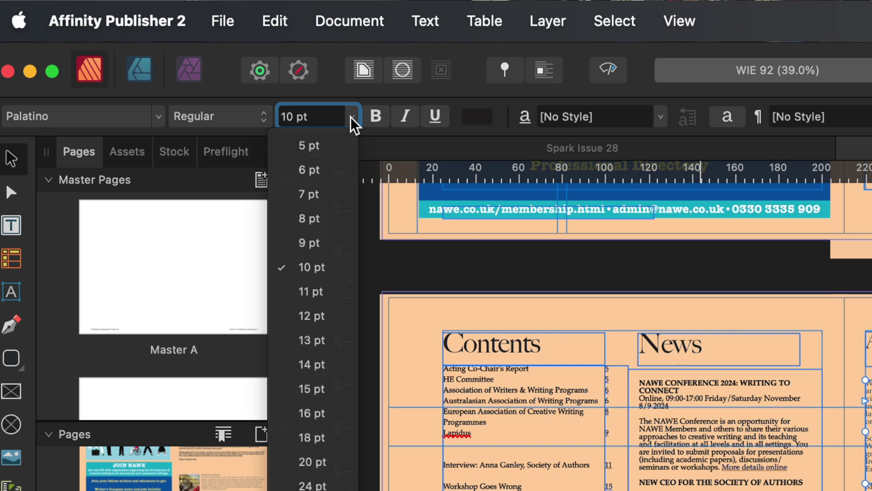
{"action": "left_click", "coordinate": [352, 118]}
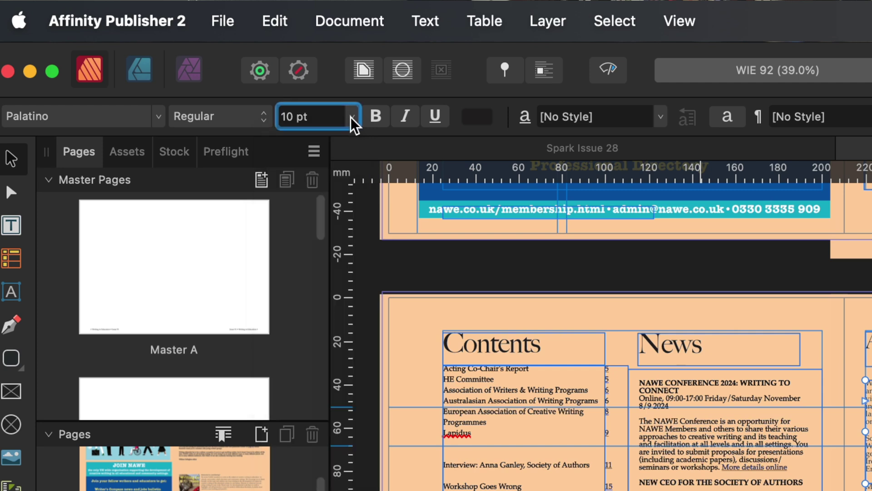
{"action": "left_click", "coordinate": [138, 117]}
{"action": "left_click", "coordinate": [143, 116]}
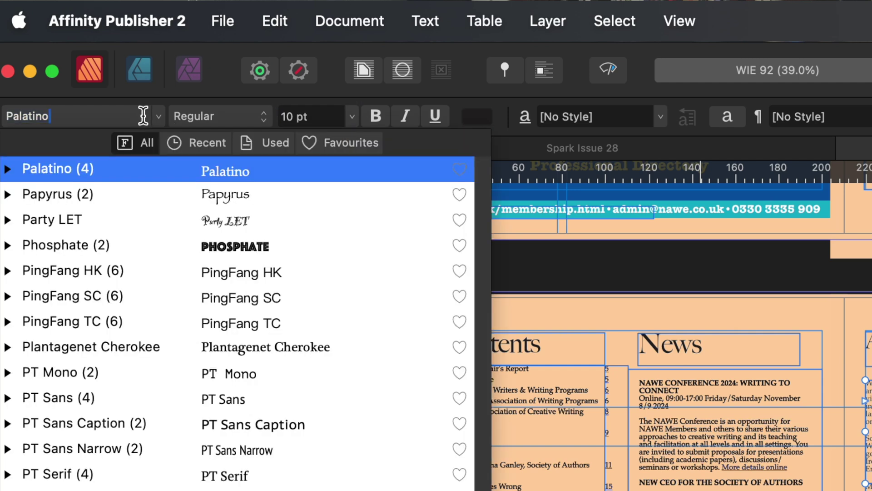
{"action": "key", "text": "Escape"}
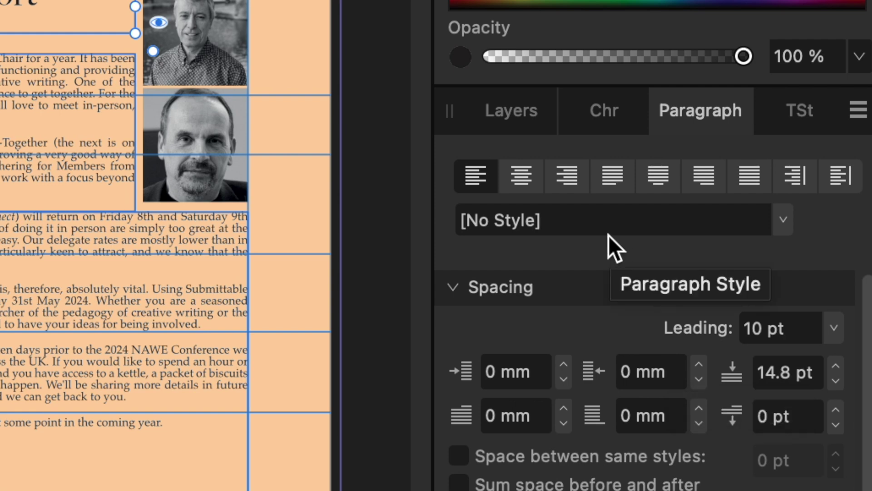
{"action": "left_click", "coordinate": [519, 114]}
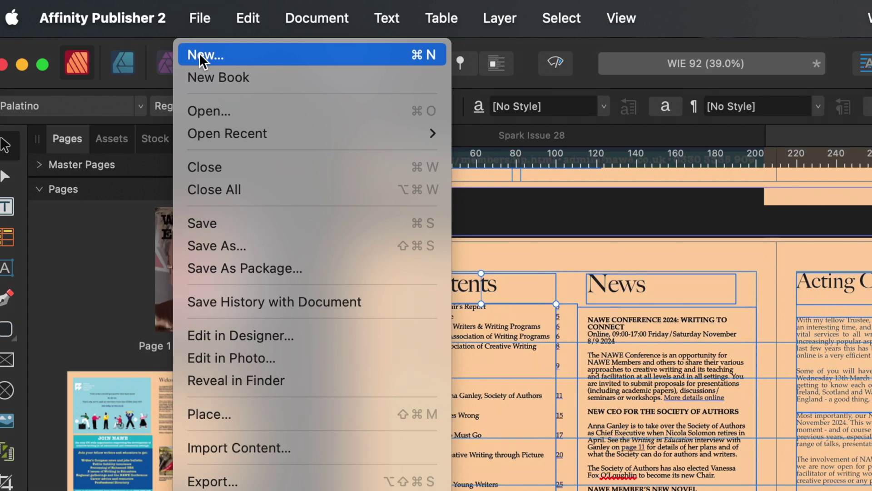
Step: Create a new Press Ready A4 document, 210 × 297 mm at 300 DPI, with facing pages
{"action": "left_click", "coordinate": [199, 55]}
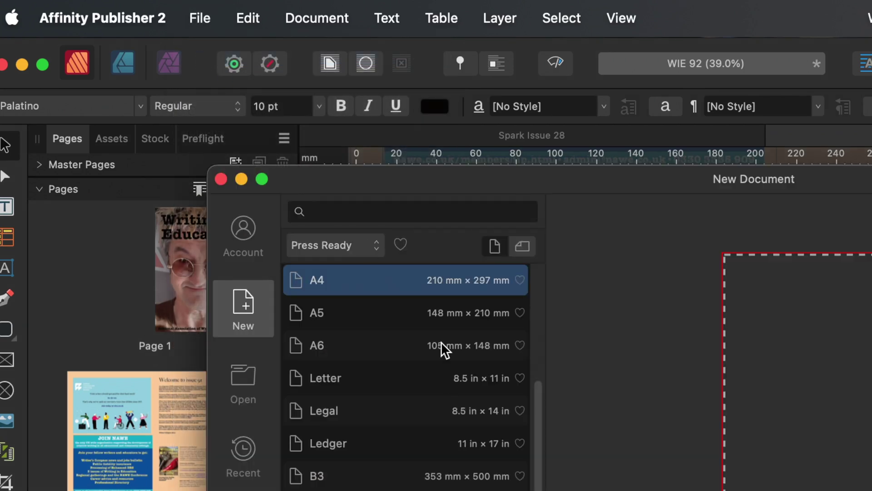
{"action": "scroll", "coordinate": [434, 427], "scroll_direction": "down", "scroll_amount": 8}
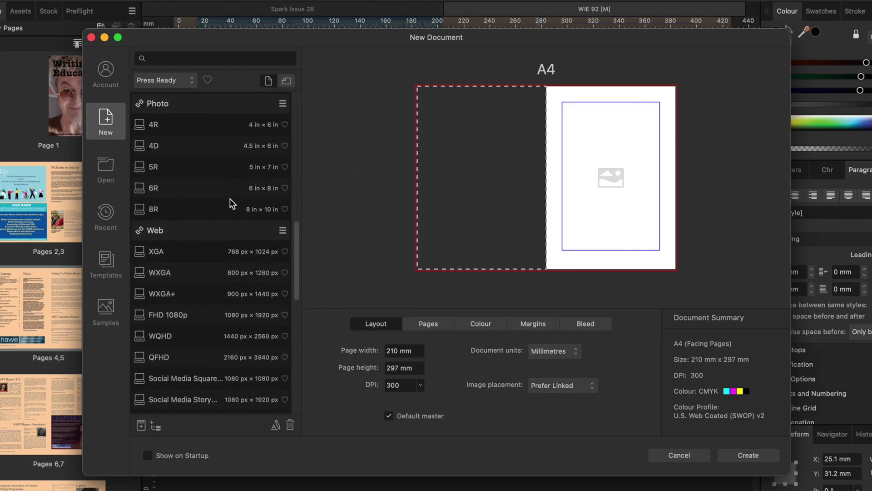
{"action": "scroll", "coordinate": [230, 198], "scroll_direction": "down", "scroll_amount": 10}
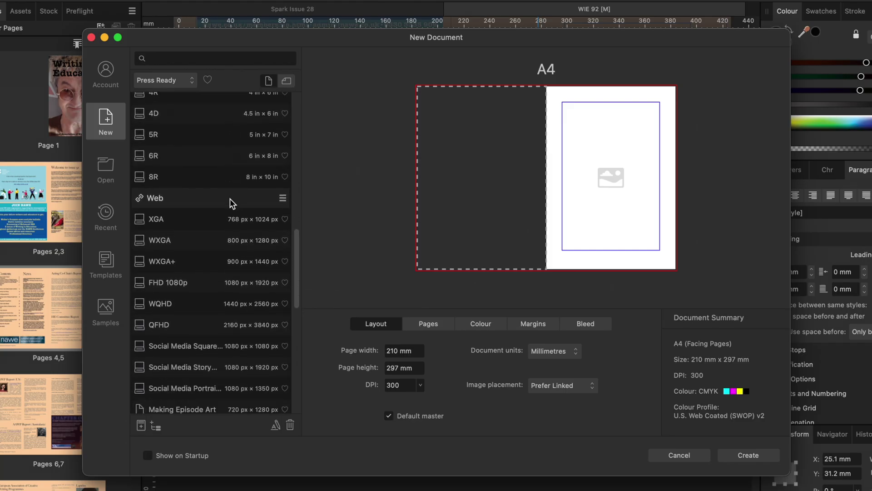
{"action": "scroll", "coordinate": [230, 198], "scroll_direction": "down", "scroll_amount": 10}
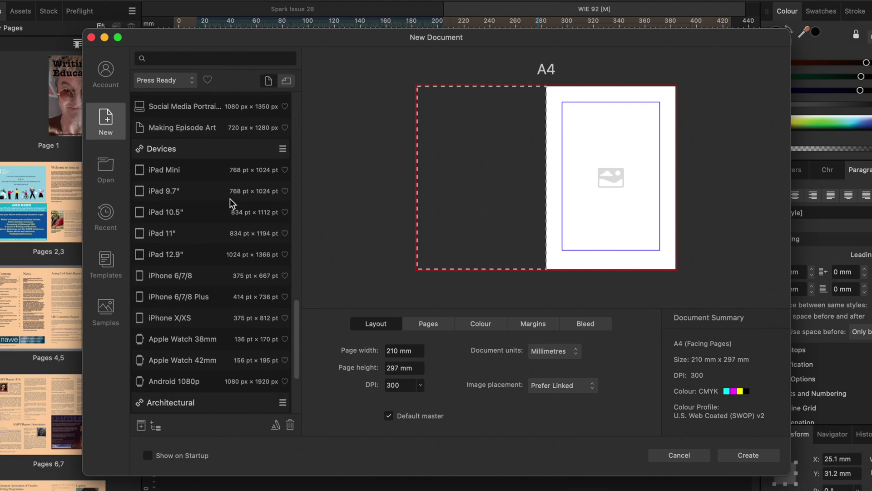
{"action": "scroll", "coordinate": [230, 198], "scroll_direction": "up", "scroll_amount": 15}
{"action": "scroll", "coordinate": [230, 198], "scroll_direction": "up", "scroll_amount": 10}
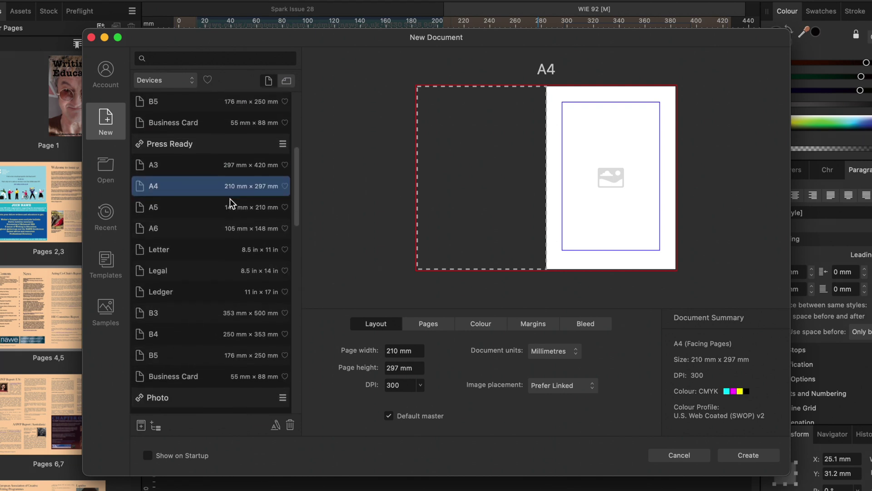
{"action": "left_click", "coordinate": [432, 326]}
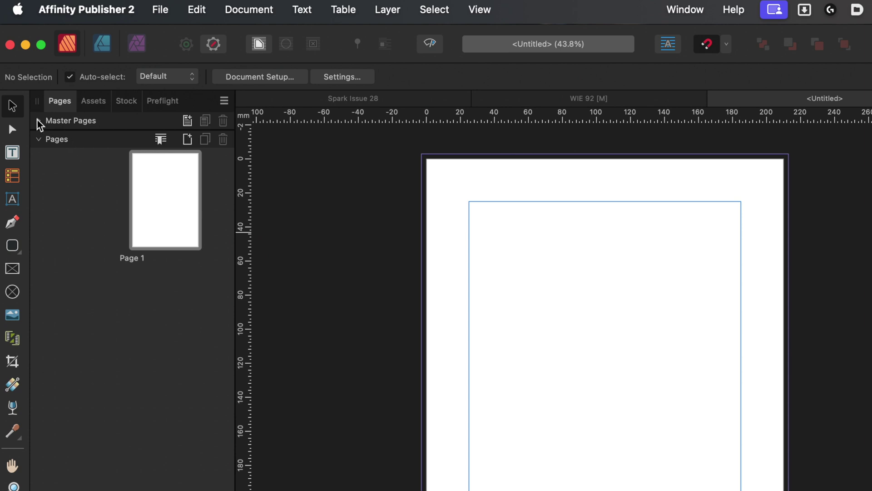
Step: On Master A, draw a footer text frame about 51 × 7 mm below the left-hand page's lower-left margin corner, reading "58keys Issue 1 •"
{"action": "left_click", "coordinate": [38, 121]}
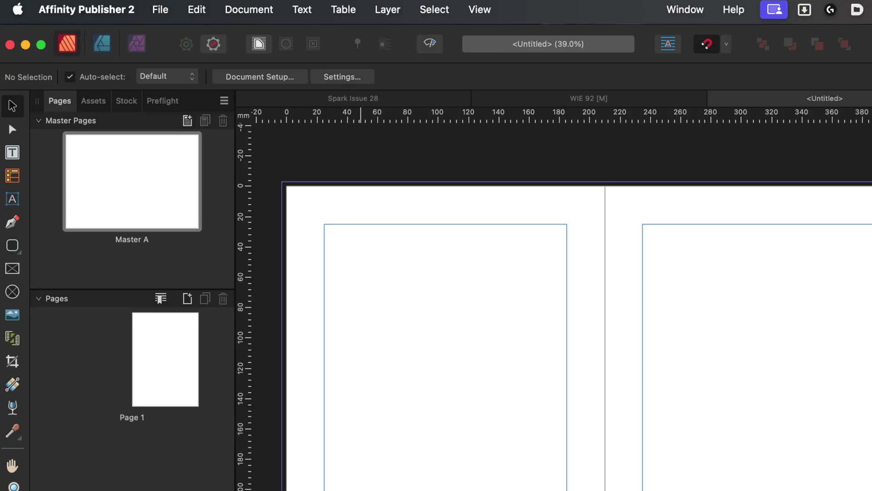
{"action": "scroll", "coordinate": [554, 300], "scroll_direction": "up", "scroll_amount": 5}
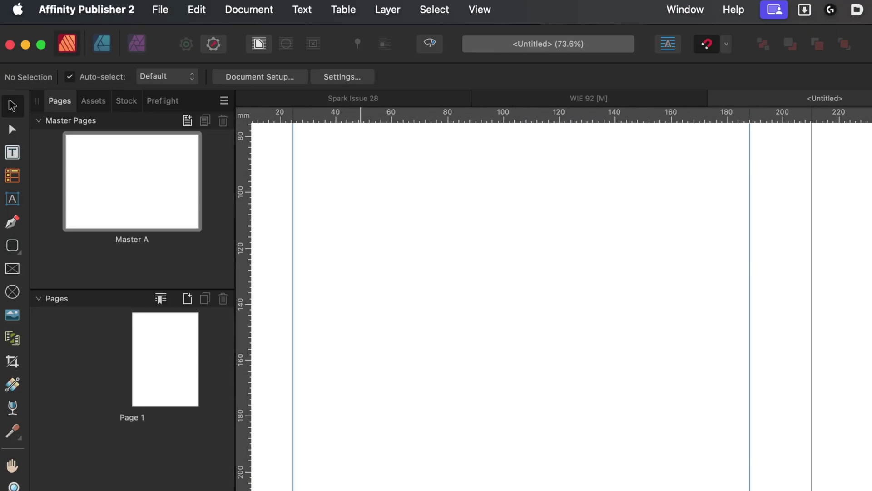
{"action": "scroll", "coordinate": [554, 299], "scroll_direction": "up", "scroll_amount": 5}
{"action": "scroll", "coordinate": [554, 300], "scroll_direction": "right", "scroll_amount": 5}
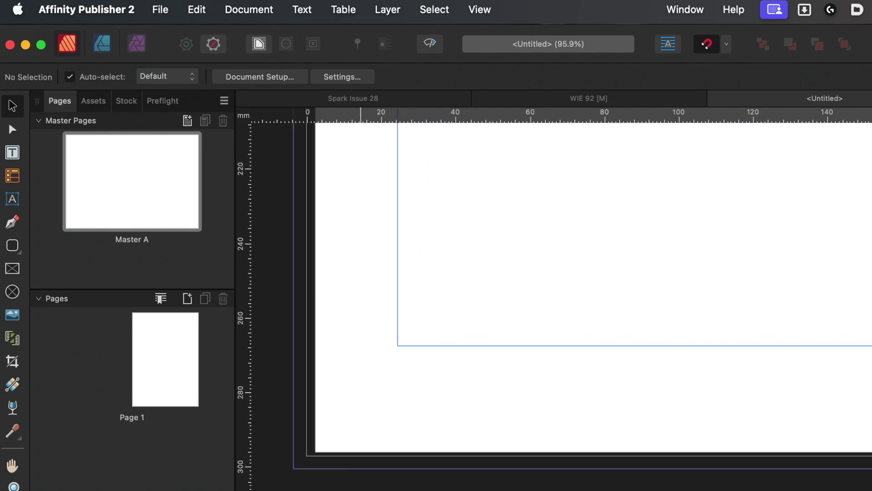
{"action": "left_click", "coordinate": [12, 152]}
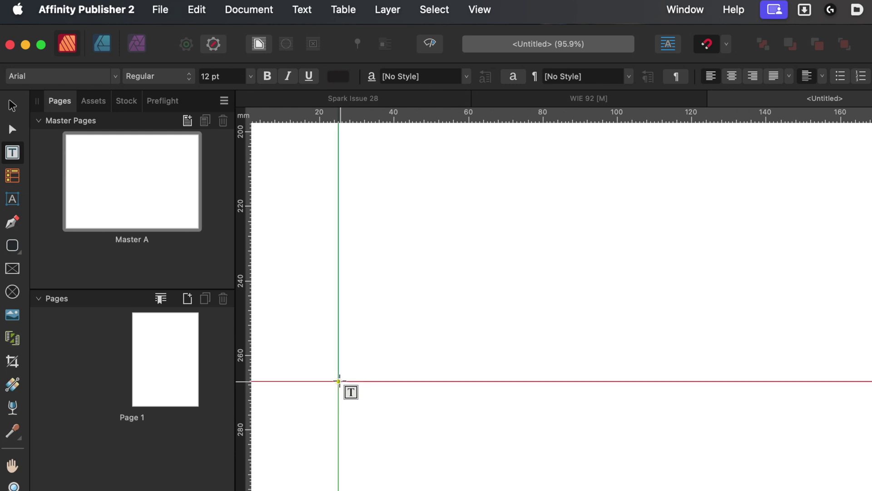
{"action": "left_click_drag", "start_coordinate": [338, 381], "coordinate": [529, 407]}
{"action": "type", "text": "58keys"}
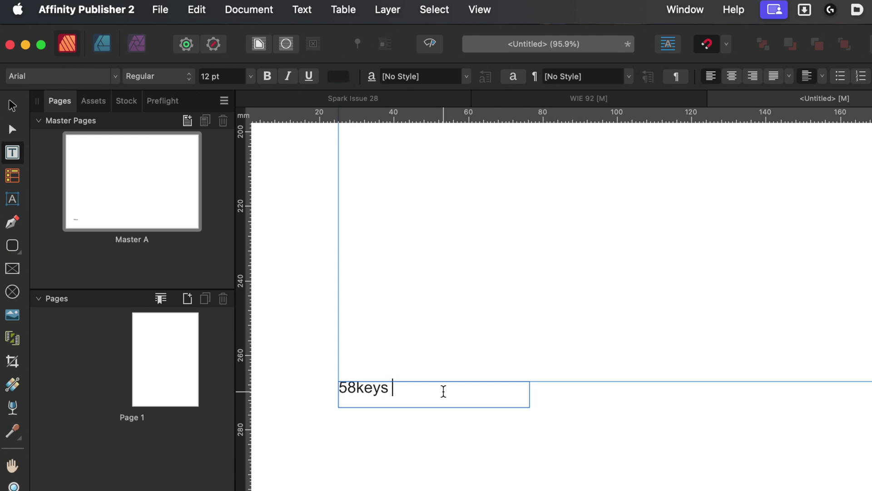
{"action": "type", "text": "Issue 1 •"}
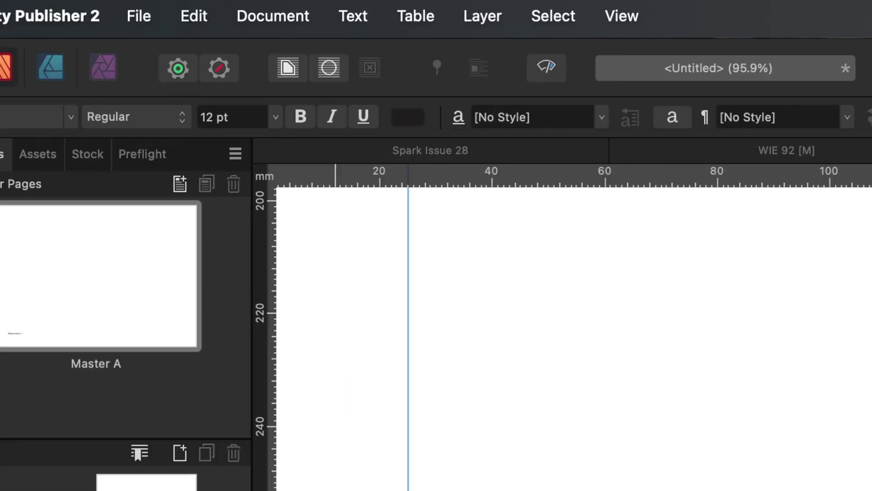
Step: Insert a Page Number field after the bullet in the left-hand footer
{"action": "left_click", "coordinate": [301, 10]}
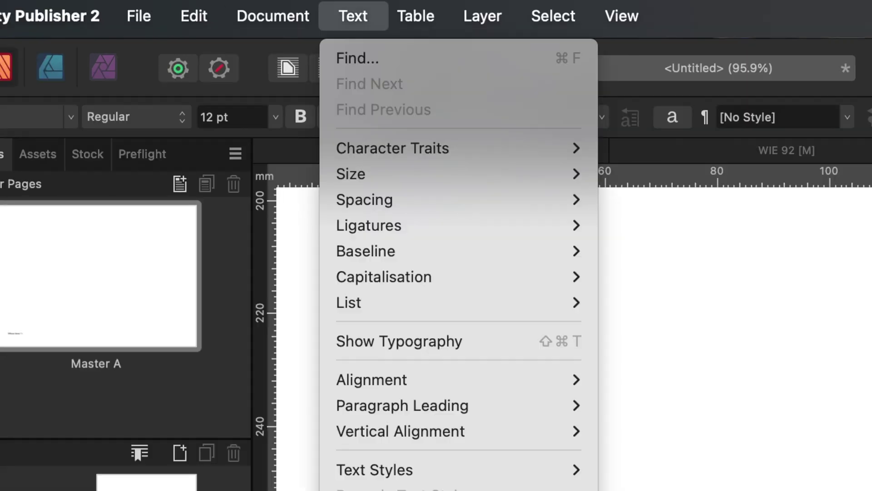
{"action": "mouse_move", "coordinate": [354, 490]}
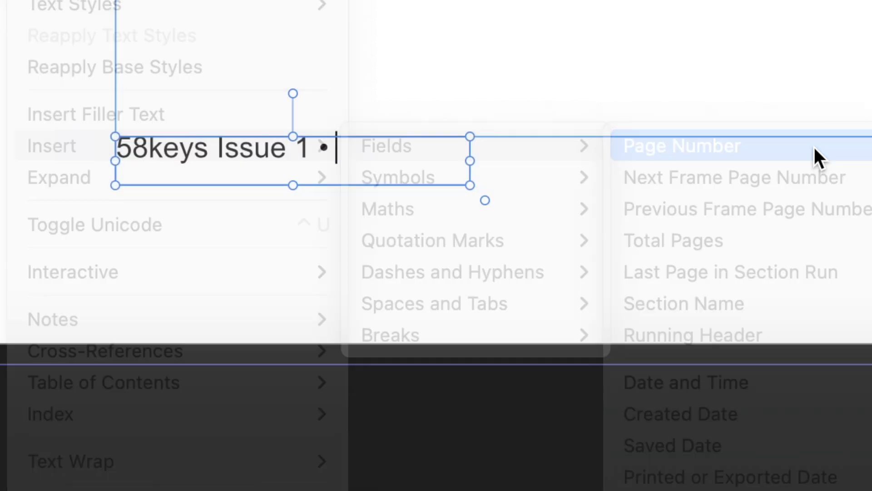
{"action": "left_click", "coordinate": [814, 156]}
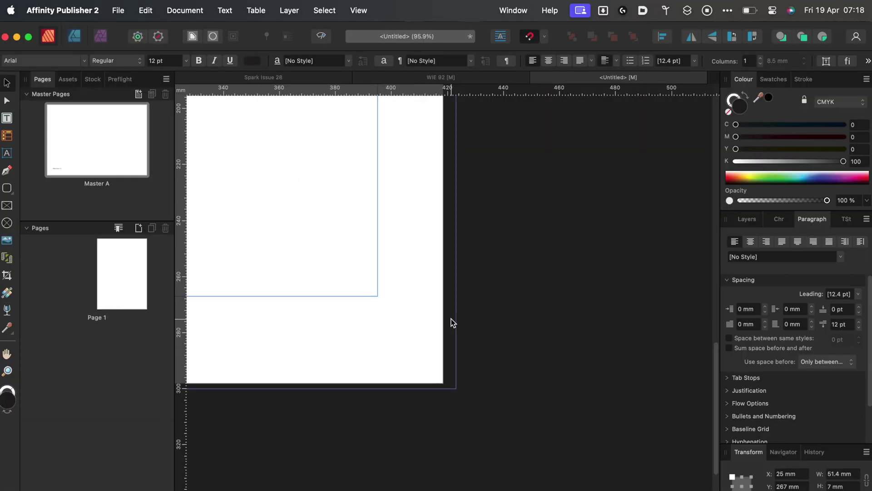
Step: Paste a copy of the footer onto the master's right-hand page, flush with its outer margin and right-aligned, with the page number first
{"action": "scroll", "coordinate": [451, 318], "scroll_direction": "left", "scroll_amount": 5}
{"action": "key", "text": "Escape"}
{"action": "key", "text": "super+v"}
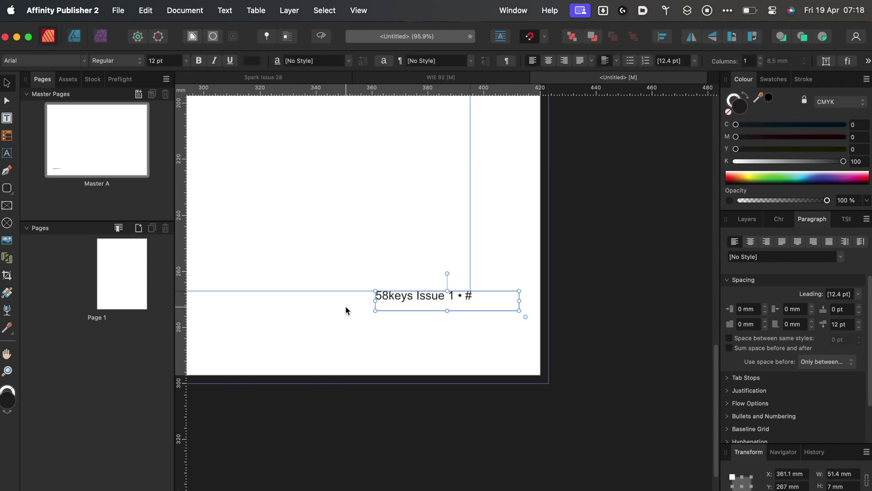
{"action": "left_click_drag", "start_coordinate": [427, 298], "coordinate": [379, 299]}
{"action": "scroll", "coordinate": [398, 214], "scroll_direction": "down", "scroll_amount": 3}
{"action": "scroll", "coordinate": [397, 214], "scroll_direction": "left", "scroll_amount": 10}
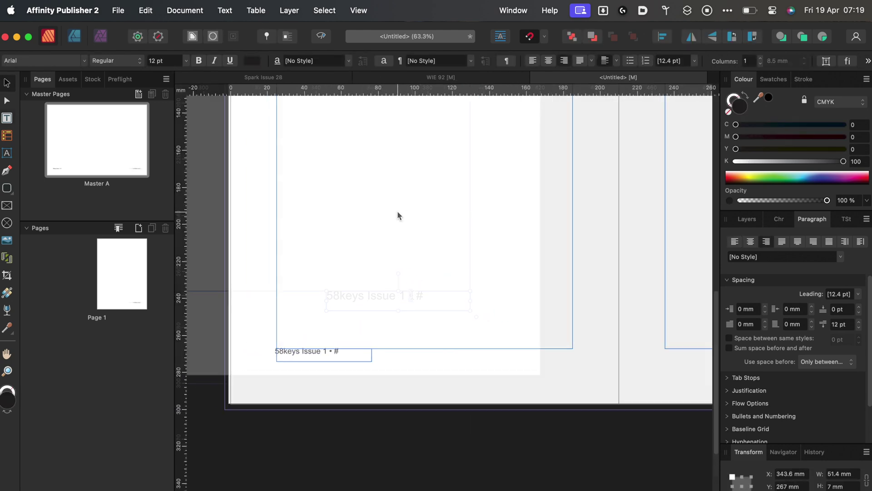
Step: Check the footer on page 1, add 10 pages after it based on Master A, and inspect the footers on the added pages
{"action": "double_click", "coordinate": [126, 273]}
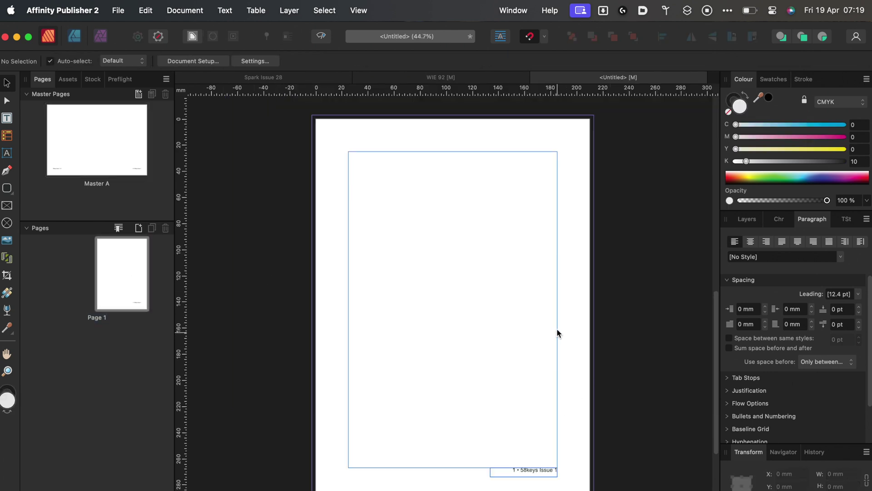
{"action": "scroll", "coordinate": [557, 332], "scroll_direction": "up", "scroll_amount": 3}
{"action": "scroll", "coordinate": [556, 325], "scroll_direction": "down", "scroll_amount": 10}
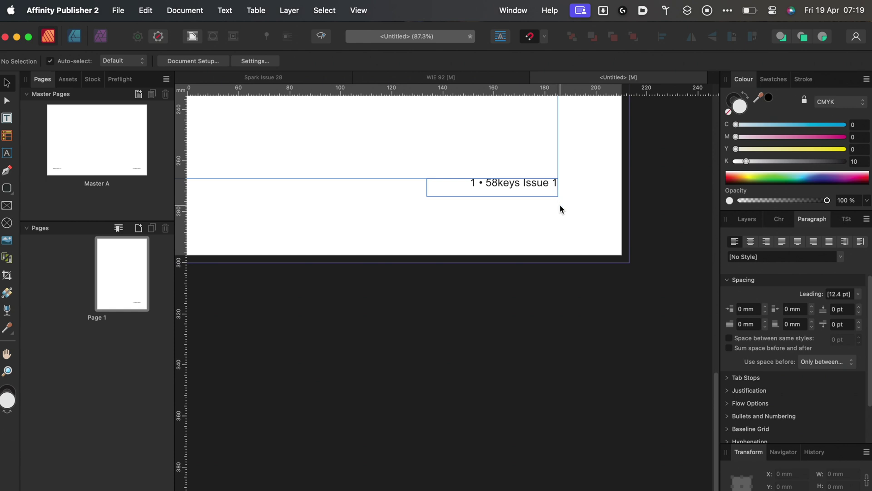
{"action": "left_click", "coordinate": [193, 3]}
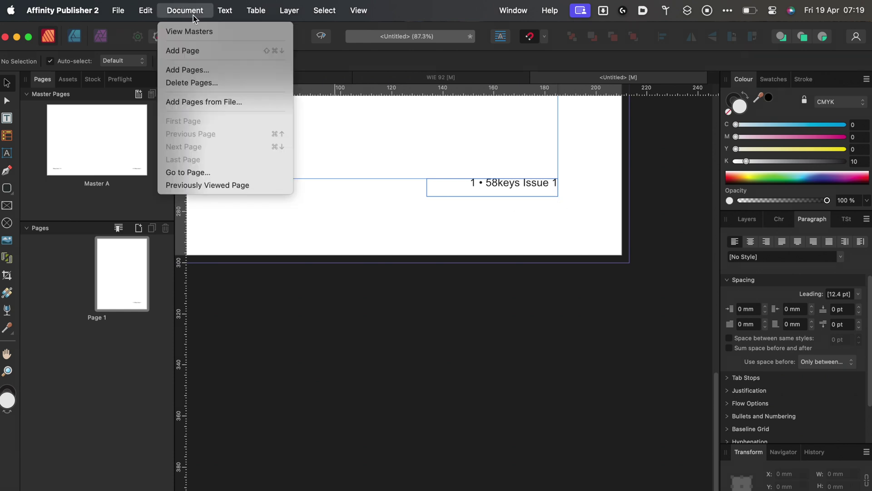
{"action": "left_click", "coordinate": [193, 69]}
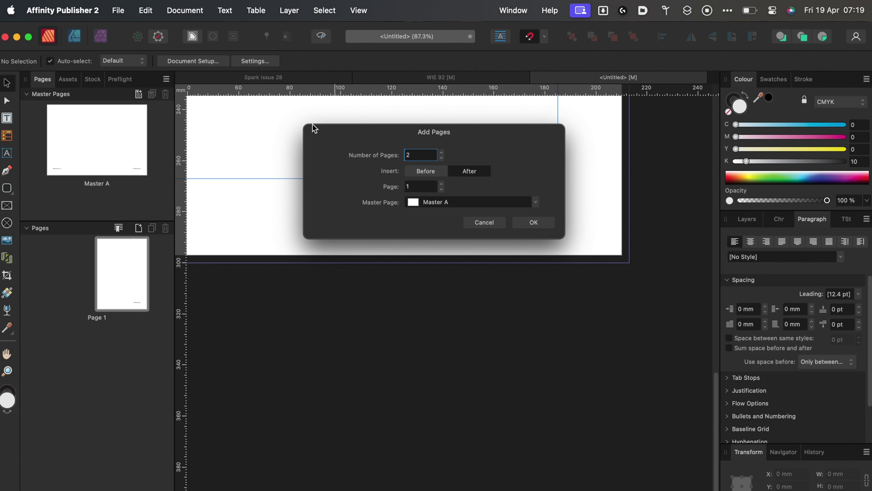
{"action": "double_click", "coordinate": [413, 155]}
{"action": "type", "text": "10"}
{"action": "left_click", "coordinate": [518, 220]}
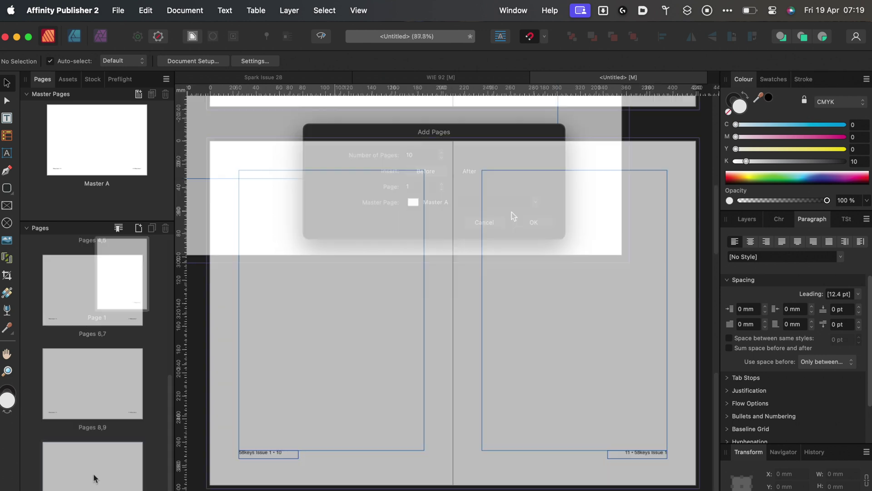
{"action": "scroll", "coordinate": [308, 427], "scroll_direction": "up", "scroll_amount": 3}
{"action": "scroll", "coordinate": [308, 418], "scroll_direction": "up", "scroll_amount": 3}
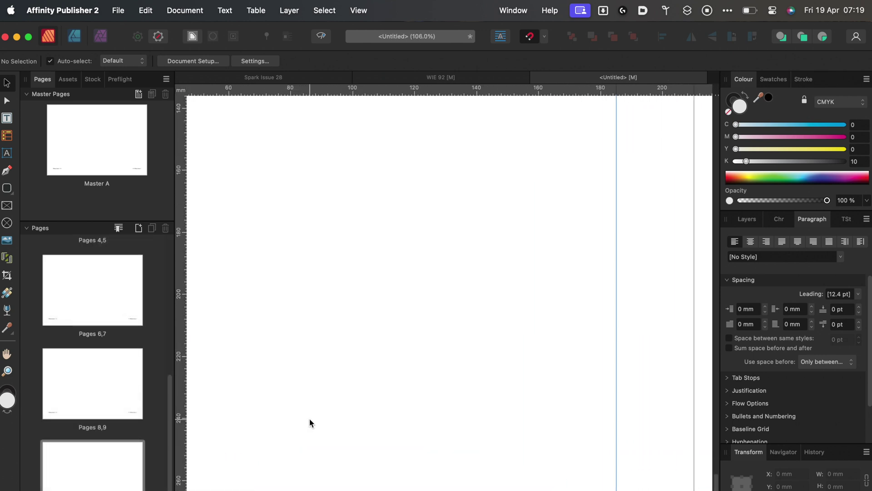
{"action": "scroll", "coordinate": [246, 313], "scroll_direction": "left", "scroll_amount": 2}
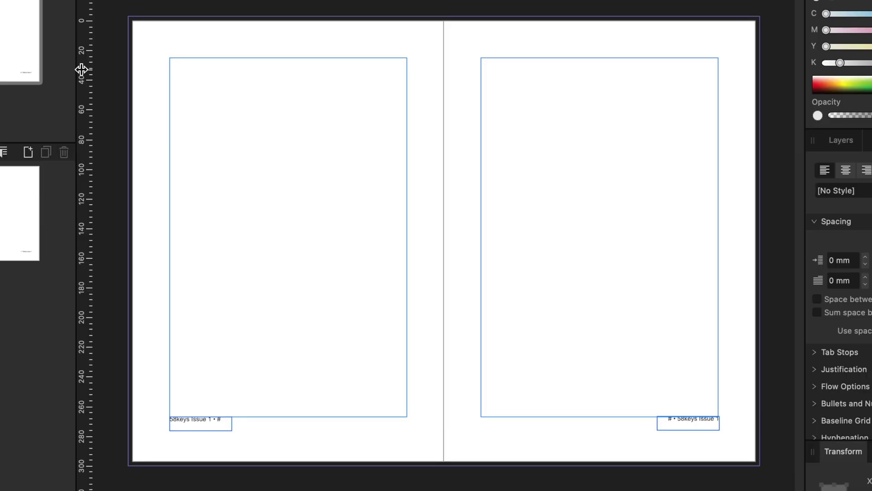
Step: Place a vertical guide through the centre of each page of the Master A spread
{"action": "left_click_drag", "start_coordinate": [82, 70], "coordinate": [288, 70]}
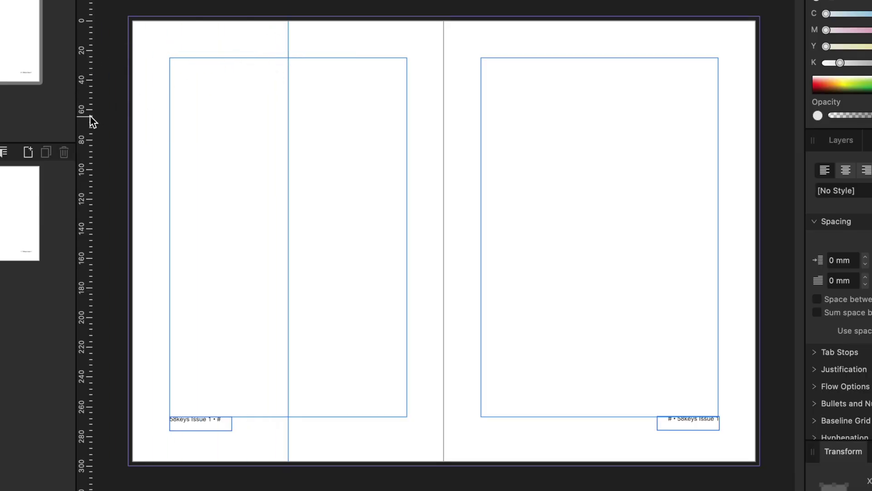
{"action": "left_click_drag", "start_coordinate": [84, 124], "coordinate": [512, 94]}
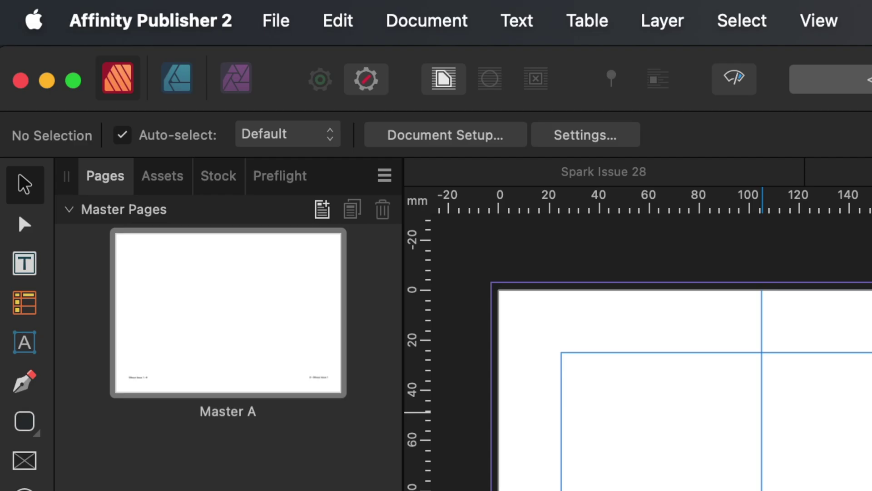
Step: Draw a text frame about 242 mm high from the left page's top-left margin corner to just short of the centre guide, and start its text flow
{"action": "left_click", "coordinate": [24, 263]}
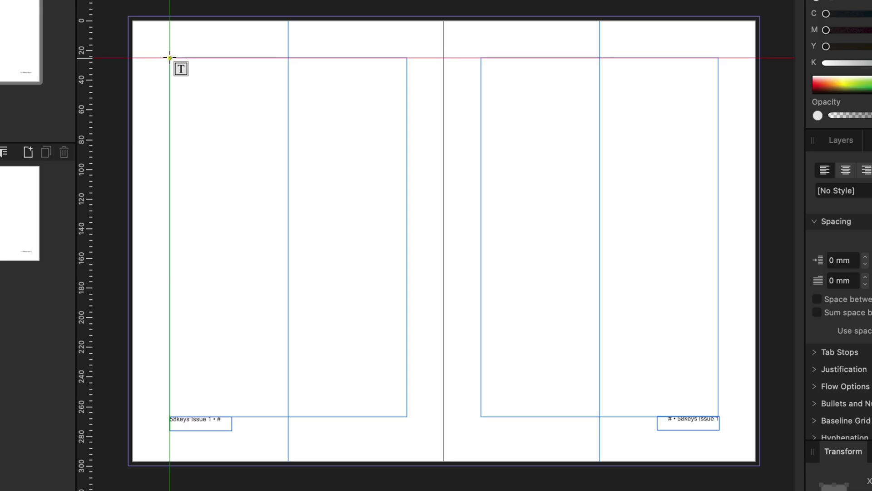
{"action": "left_click_drag", "start_coordinate": [170, 58], "coordinate": [281, 415]}
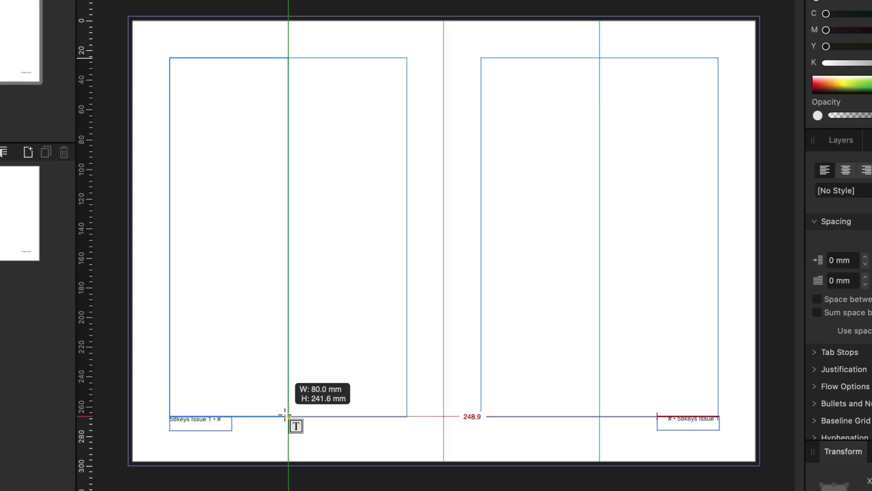
{"action": "left_click_drag", "start_coordinate": [288, 416], "coordinate": [281, 416]}
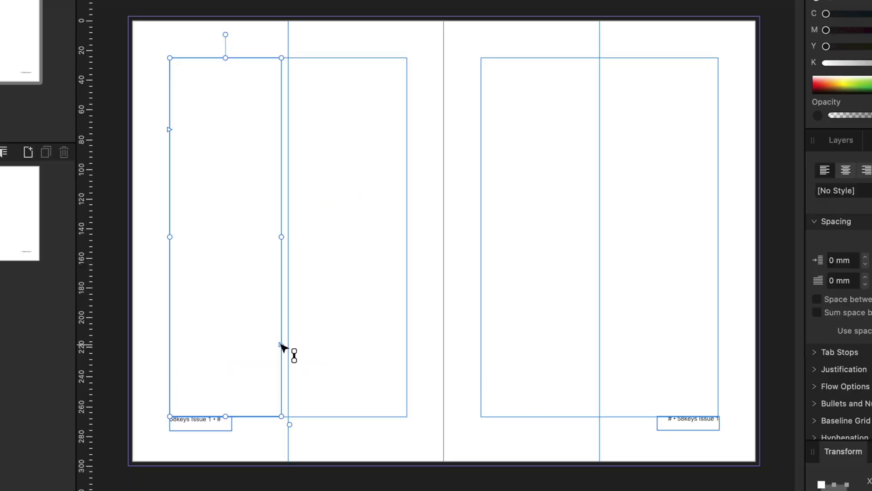
{"action": "left_click", "coordinate": [333, 204]}
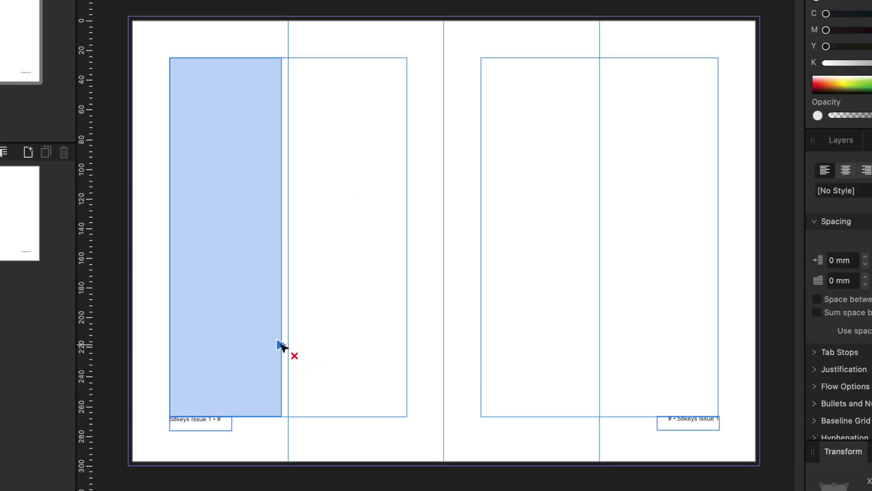
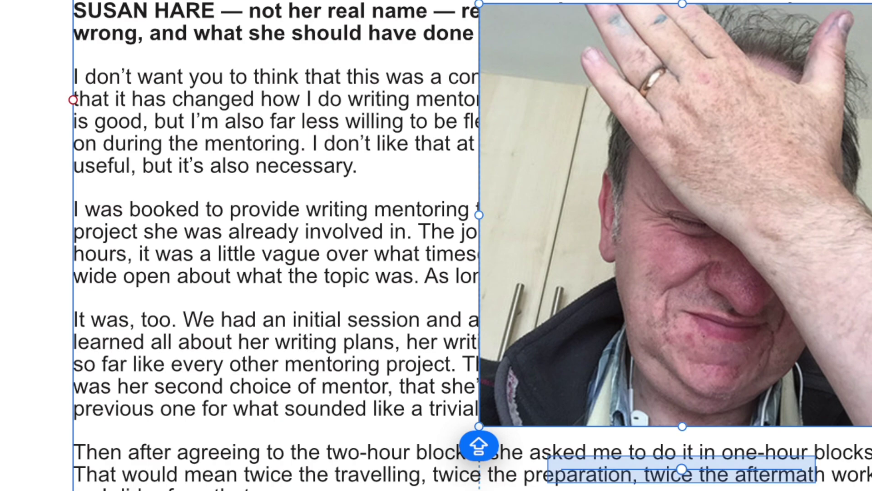
Step: Wrap the article text around the portrait photo on page 9 with the Tight wrap style on both sides, and inspect the wrap
{"action": "key", "text": "Escape"}
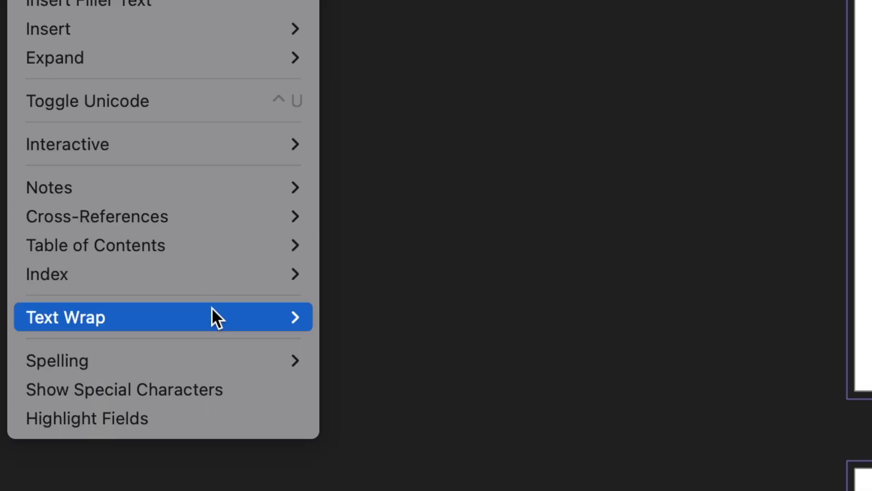
{"action": "mouse_move", "coordinate": [214, 314]}
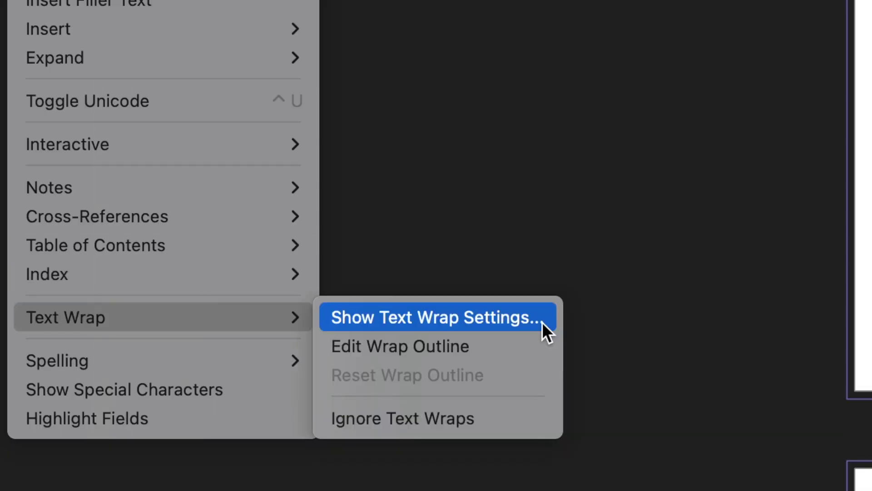
{"action": "left_click", "coordinate": [541, 321]}
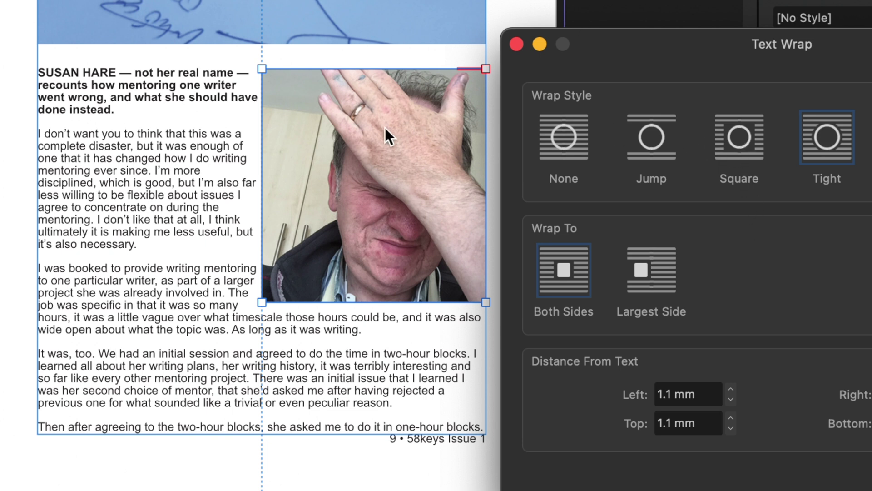
{"action": "key", "text": "super+equal"}
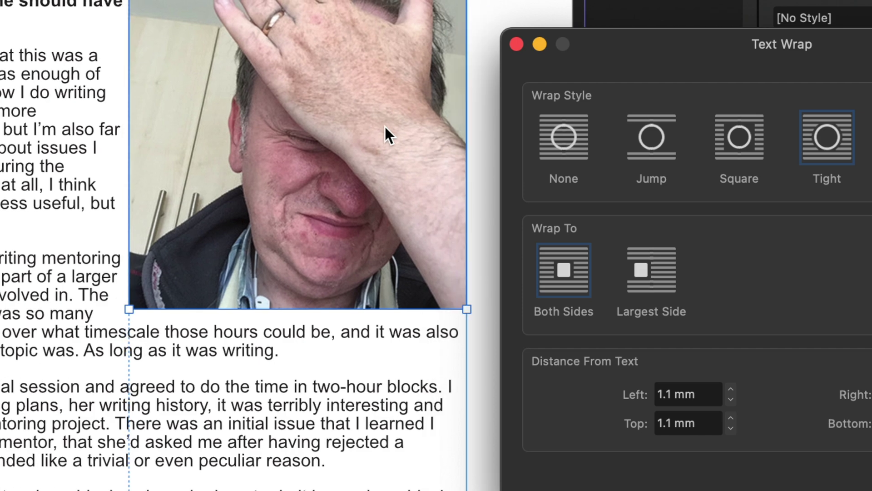
{"action": "key", "text": "super+minus"}
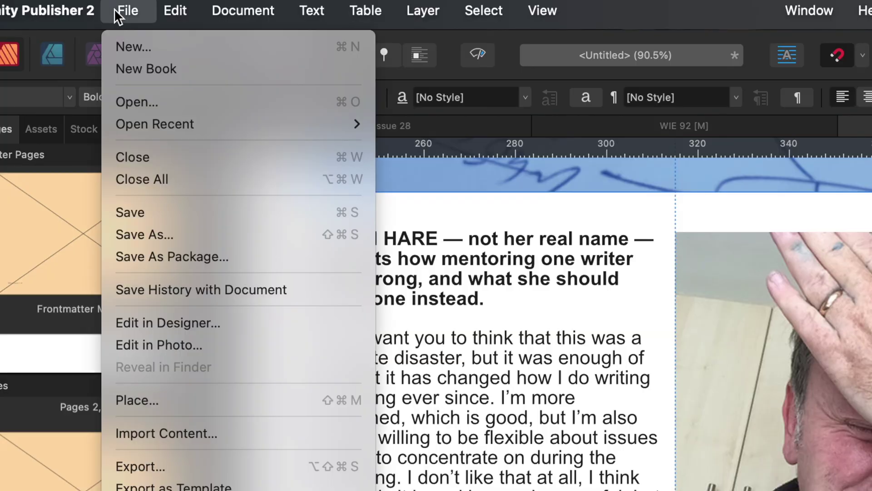
Step: Open the document's export settings
{"action": "left_click", "coordinate": [249, 473]}
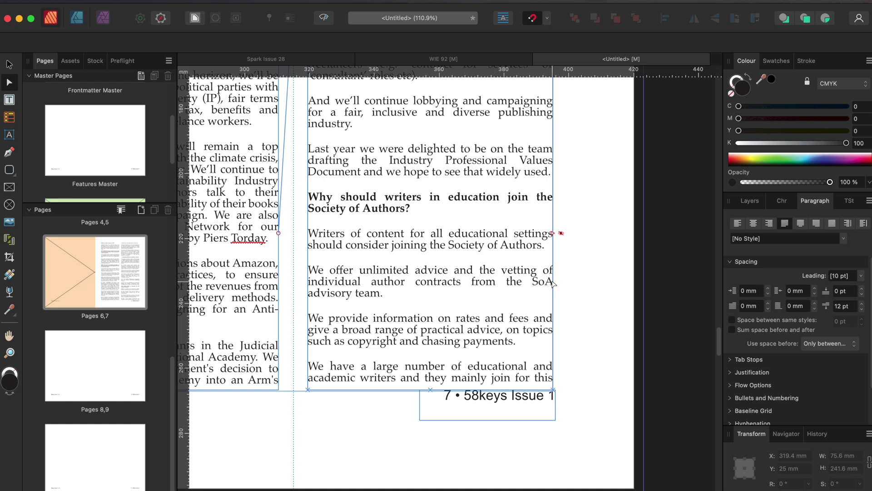
Step: Flow the overset text from the outer column of page 7 into the empty first column frame on page 8
{"action": "left_click", "coordinate": [553, 233]}
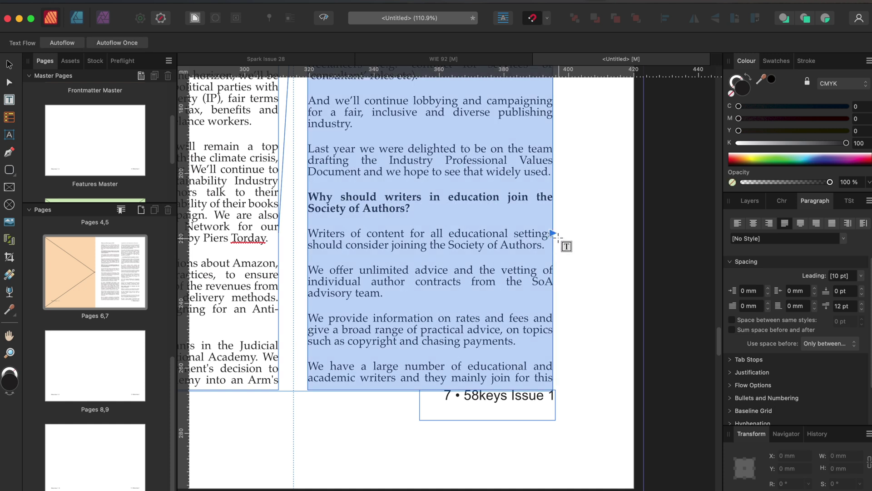
{"action": "scroll", "coordinate": [550, 262], "scroll_direction": "down", "scroll_amount": 10}
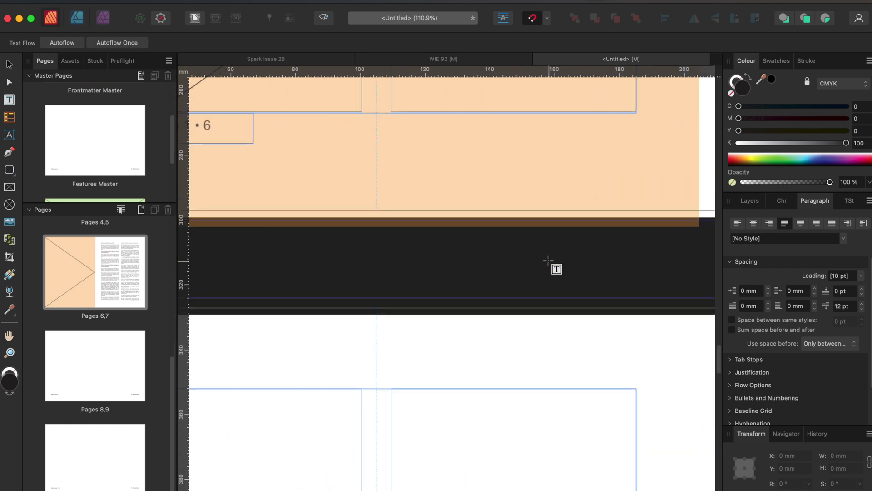
{"action": "scroll", "coordinate": [549, 260], "scroll_direction": "down", "scroll_amount": 6}
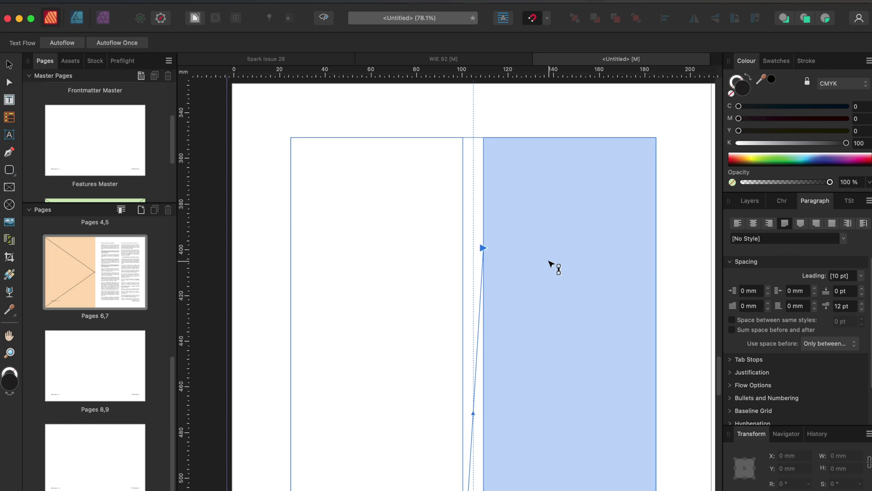
{"action": "left_click", "coordinate": [333, 163]}
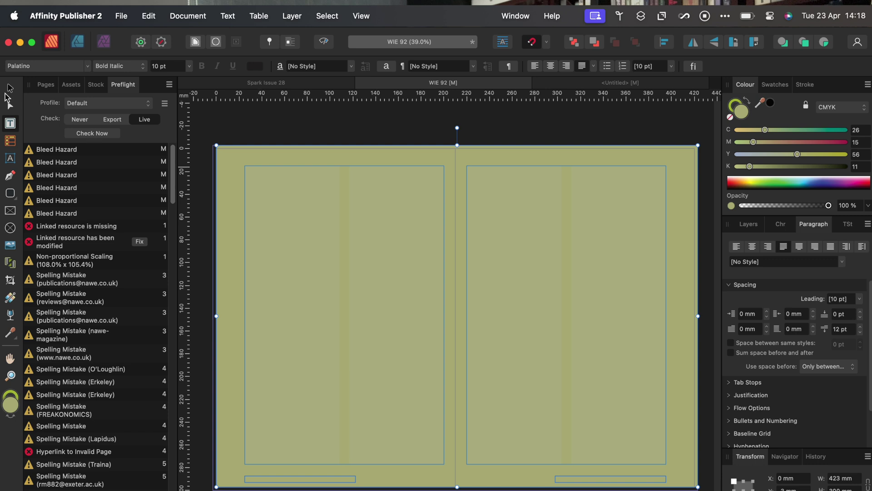
Step: In the WIE 92 document, bring the green background rectangle's top edge onto the page edge and adjust its bottom-right corner
{"action": "left_click", "coordinate": [10, 87]}
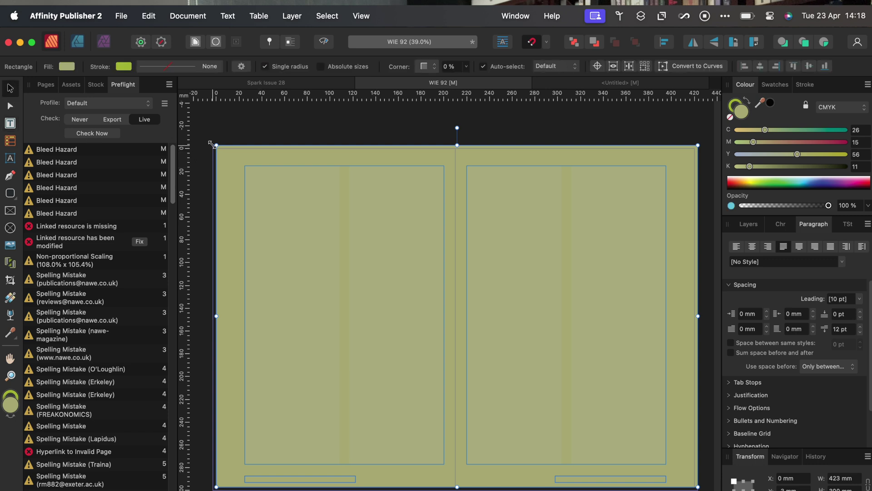
{"action": "left_click_drag", "start_coordinate": [217, 143], "coordinate": [218, 148]}
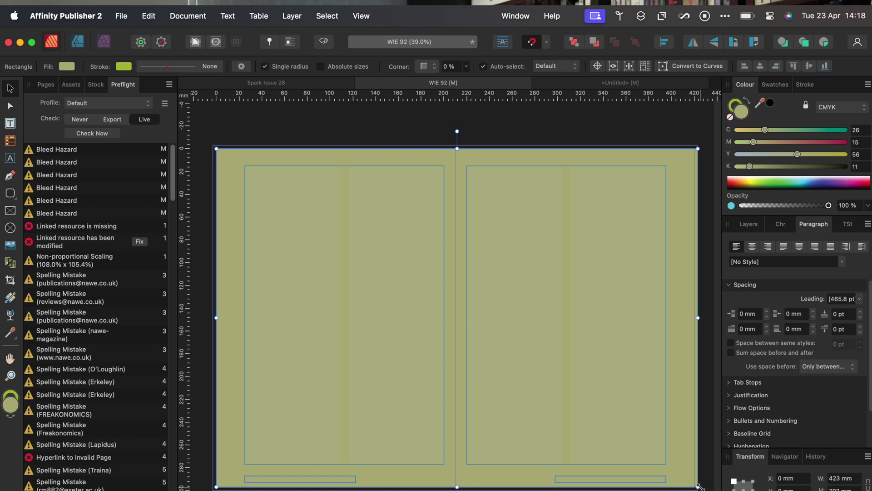
{"action": "left_click_drag", "start_coordinate": [698, 487], "coordinate": [699, 486]}
{"action": "left_click_drag", "start_coordinate": [699, 486], "coordinate": [699, 486]}
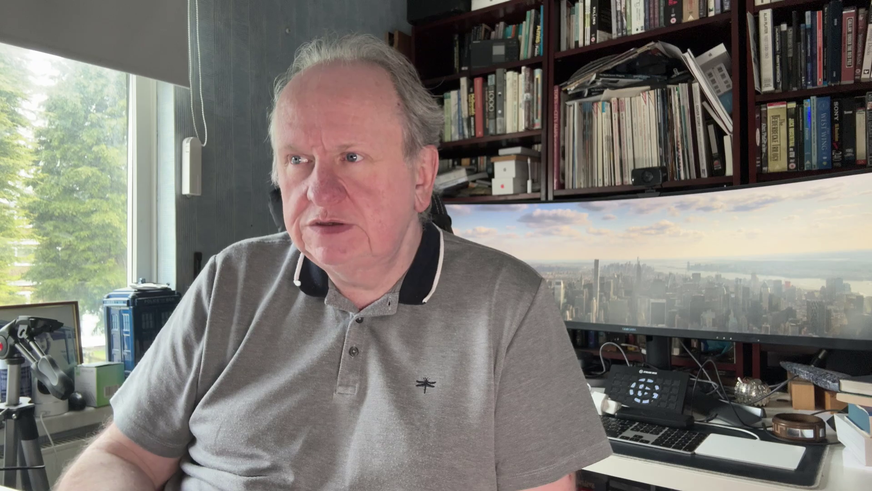